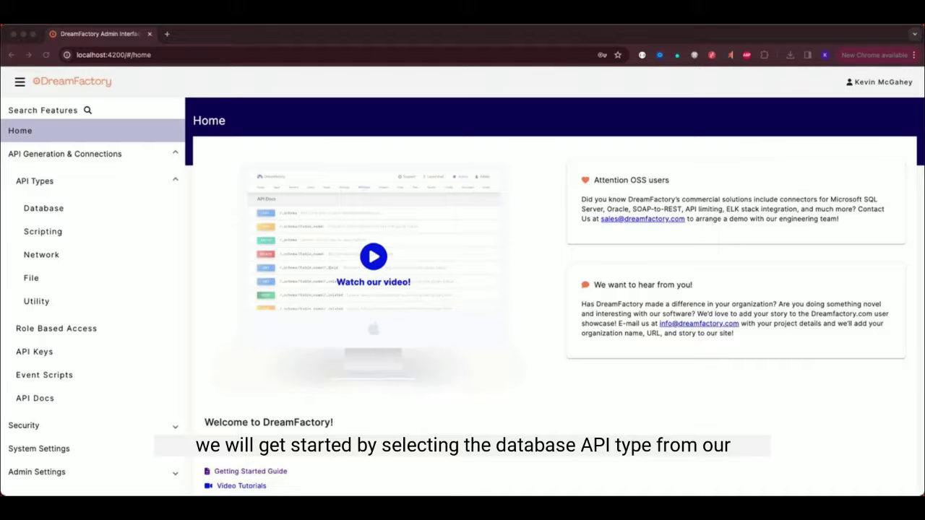
- Start creating a new database API
{"action": "left_click", "coordinate": [43, 208]}
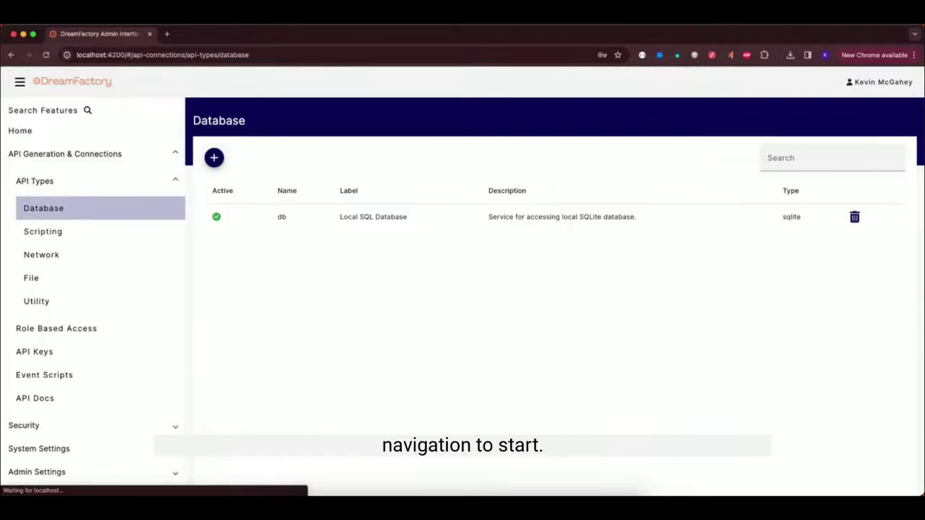
{"action": "left_click", "coordinate": [341, 322]}
{"action": "left_click", "coordinate": [215, 159]}
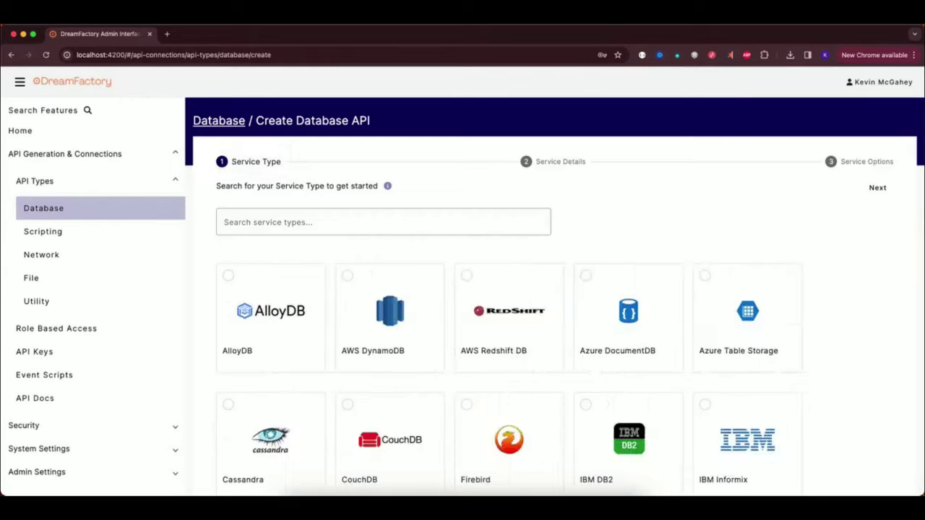
- Search the service types for "sqls" and choose SQL Server as the new API's service type
{"action": "left_click", "coordinate": [336, 228]}
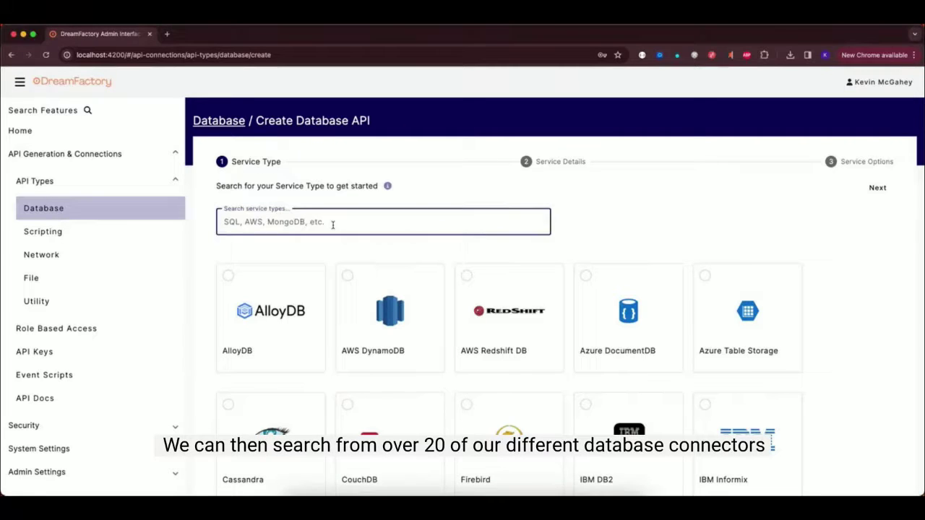
{"action": "type", "text": "sql ser"}
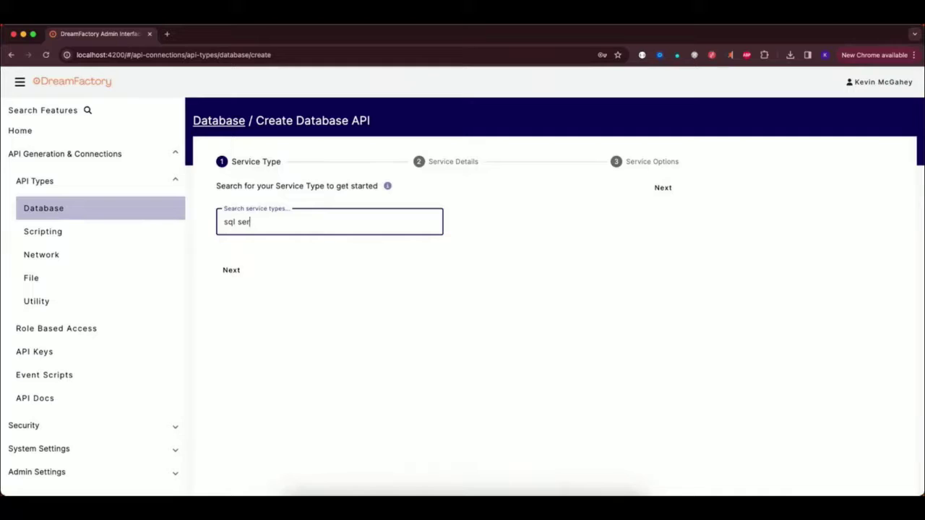
{"action": "key", "text": "BackSpace"}
{"action": "key", "text": "BackSpace"}
{"action": "key", "text": "BackSpace"}
{"action": "type", "text": "s"}
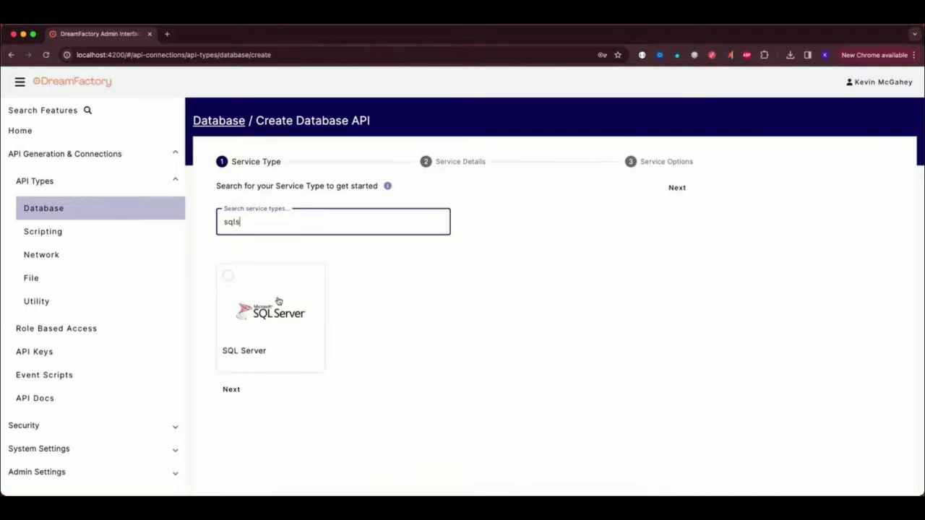
{"action": "left_click", "coordinate": [289, 302]}
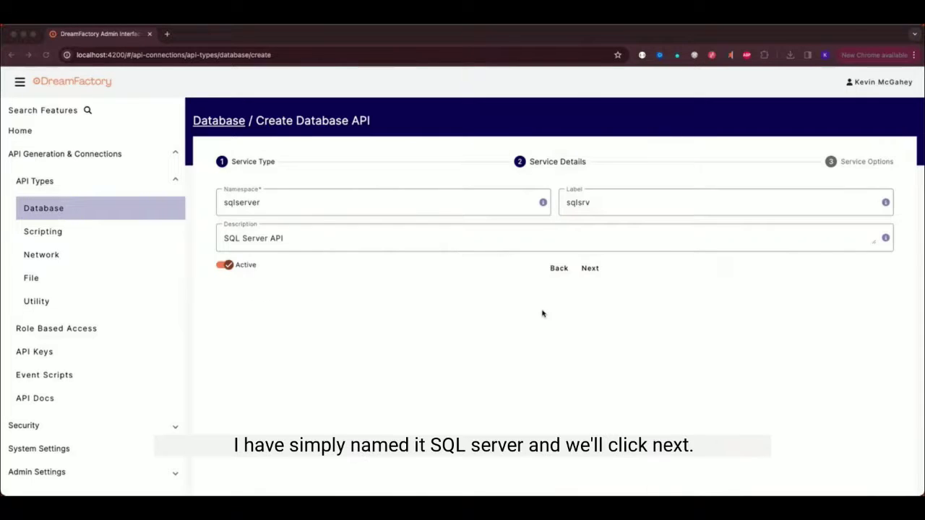
- Complete the sqlserver service with connection options for database wwi, port 1433 and schema dbo, then save it without storing the browser login
{"action": "left_click", "coordinate": [590, 268]}
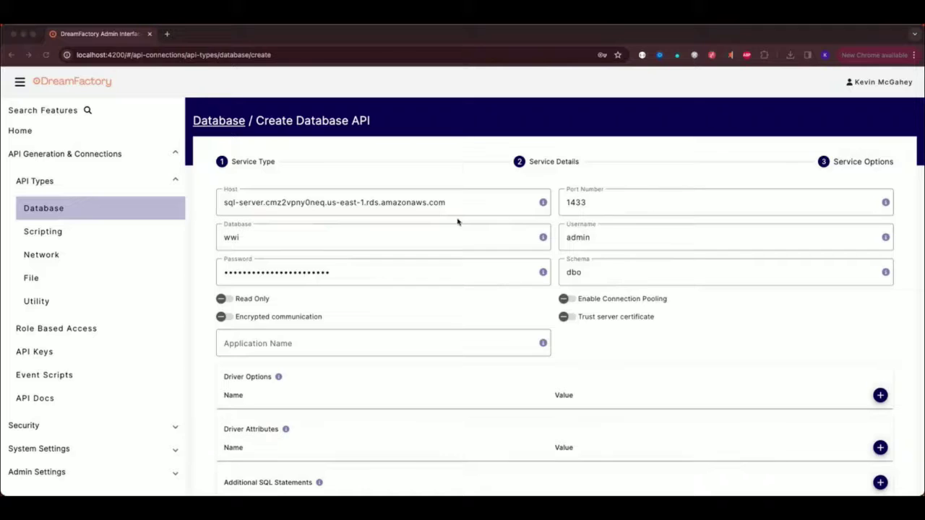
{"action": "scroll", "coordinate": [448, 224], "scroll_direction": "down", "scroll_amount": 3}
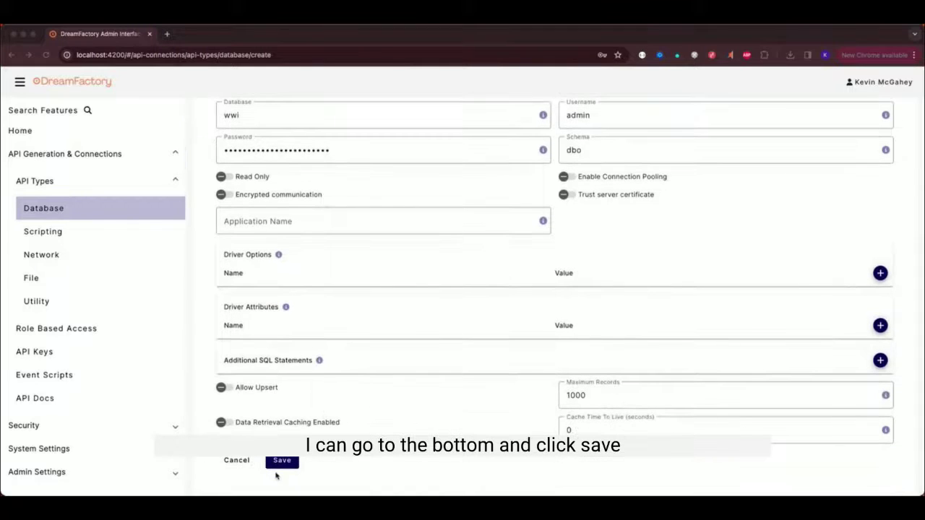
{"action": "left_click", "coordinate": [280, 461]}
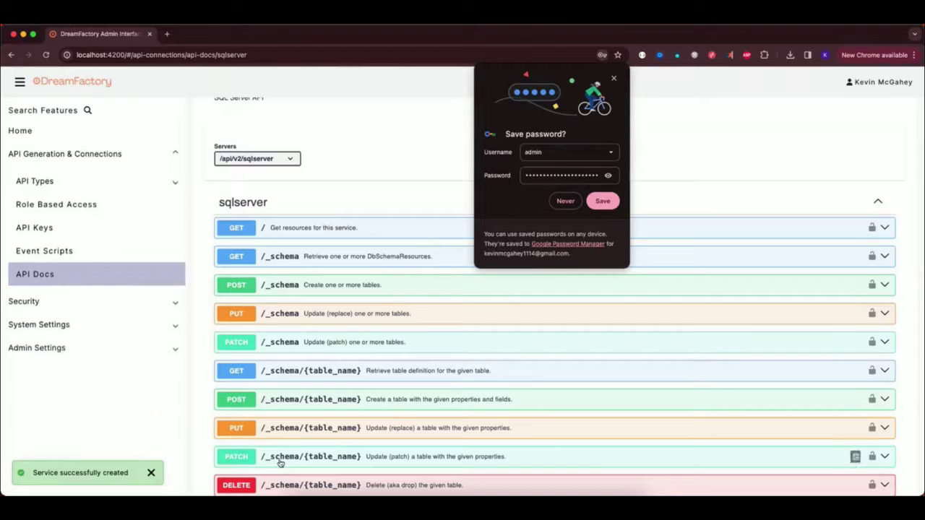
{"action": "left_click", "coordinate": [613, 78]}
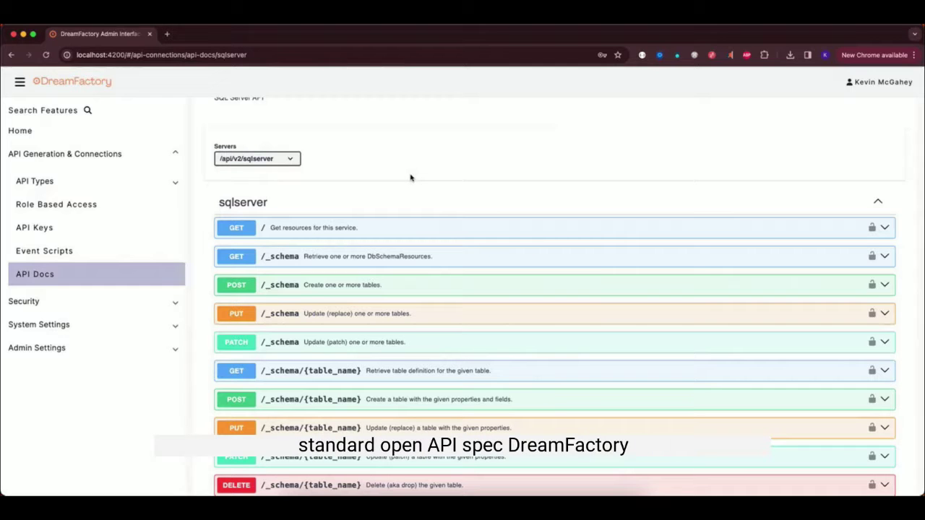
- Expand the GET /_table/{table_name} endpoint in the sqlserver API documentation and enable trying it out
{"action": "scroll", "coordinate": [555, 325], "scroll_direction": "down", "scroll_amount": 1}
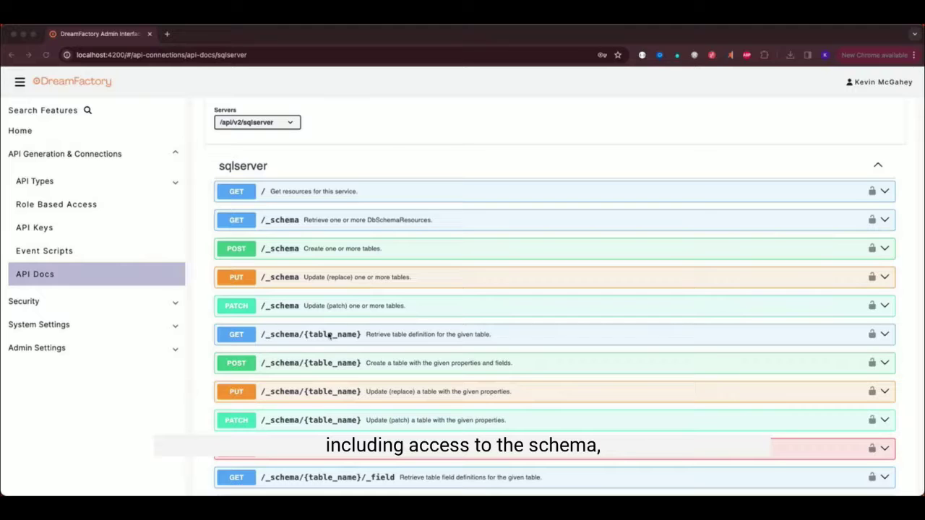
{"action": "scroll", "coordinate": [335, 333], "scroll_direction": "down", "scroll_amount": 10}
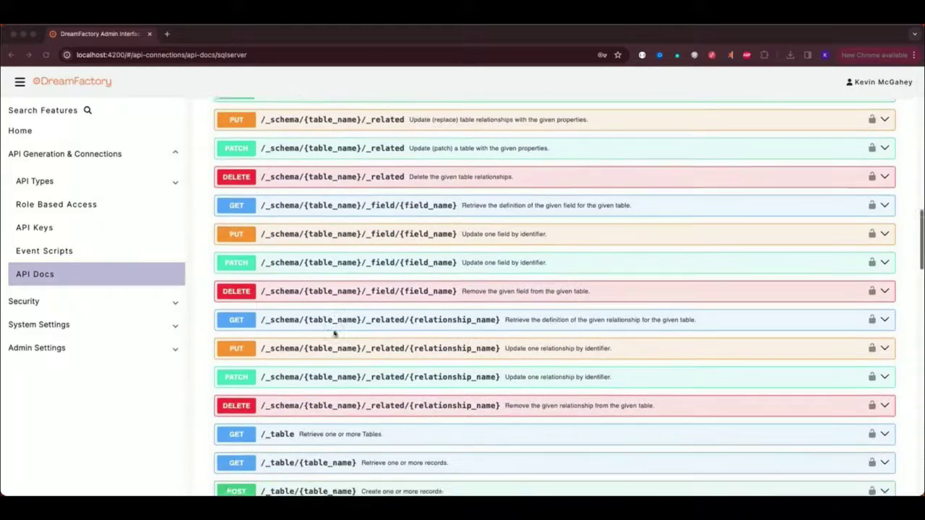
{"action": "scroll", "coordinate": [332, 329], "scroll_direction": "down", "scroll_amount": 5}
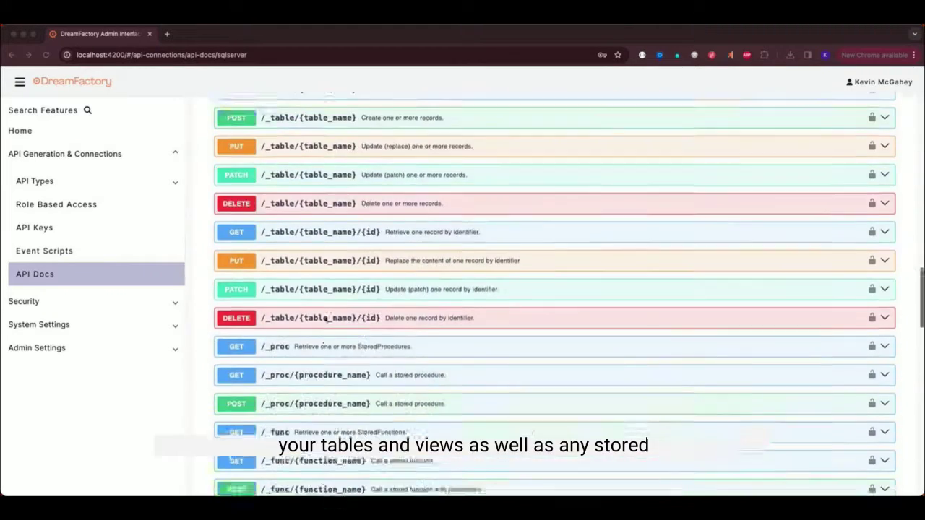
{"action": "scroll", "coordinate": [327, 317], "scroll_direction": "up", "scroll_amount": 1}
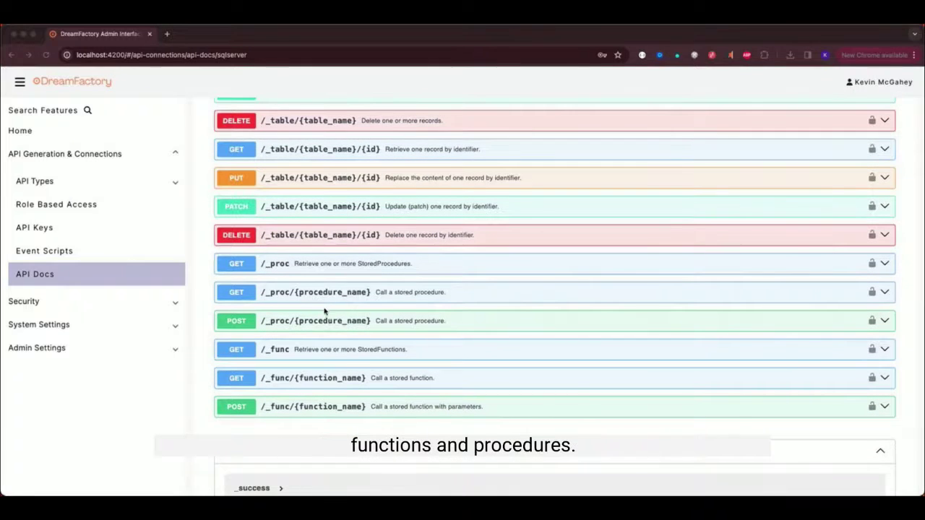
{"action": "scroll", "coordinate": [533, 296], "scroll_direction": "up", "scroll_amount": 2}
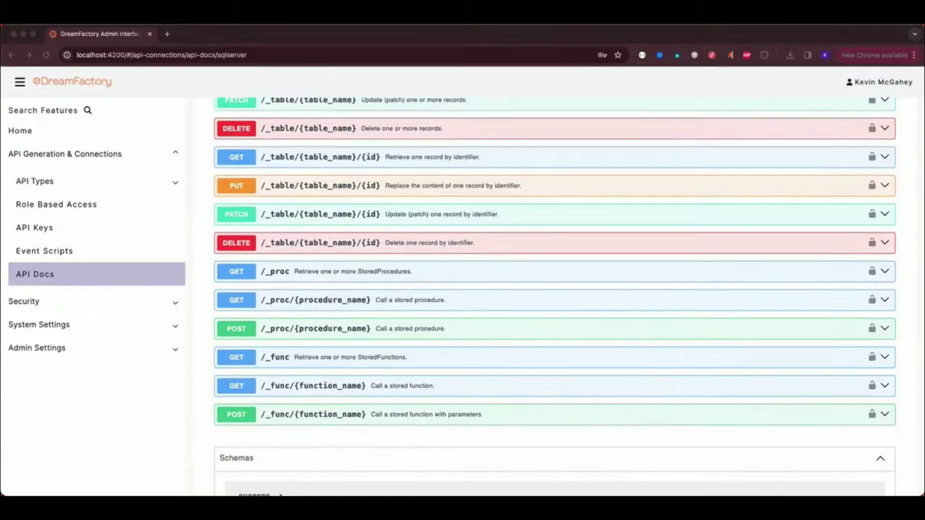
{"action": "scroll", "coordinate": [470, 289], "scroll_direction": "up", "scroll_amount": 6}
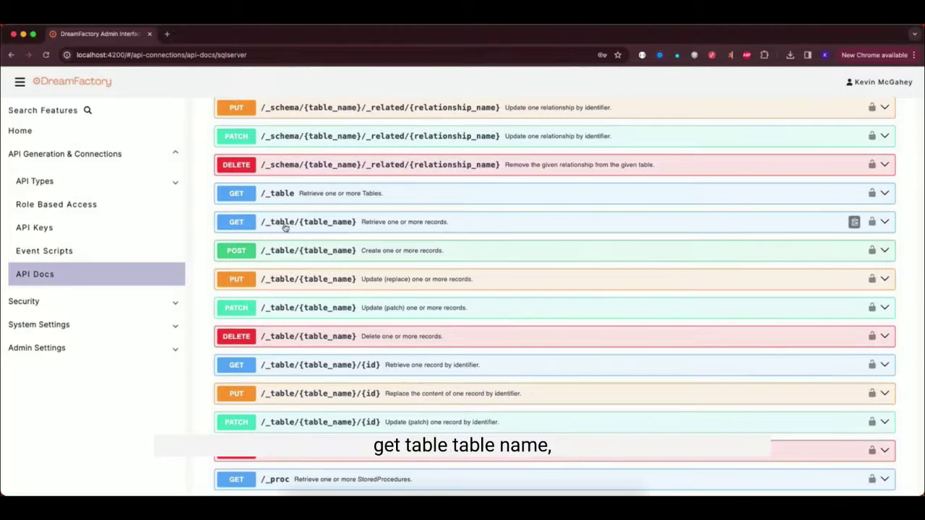
{"action": "left_click", "coordinate": [383, 225]}
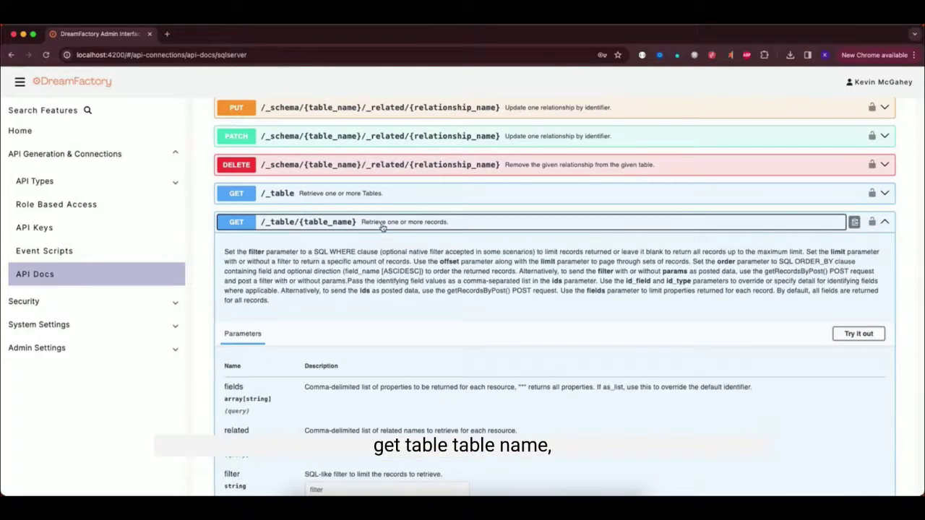
{"action": "left_click", "coordinate": [864, 333]}
- Execute the GET request with table_name set to MEDEVACRequests
{"action": "scroll", "coordinate": [597, 304], "scroll_direction": "down", "scroll_amount": 5}
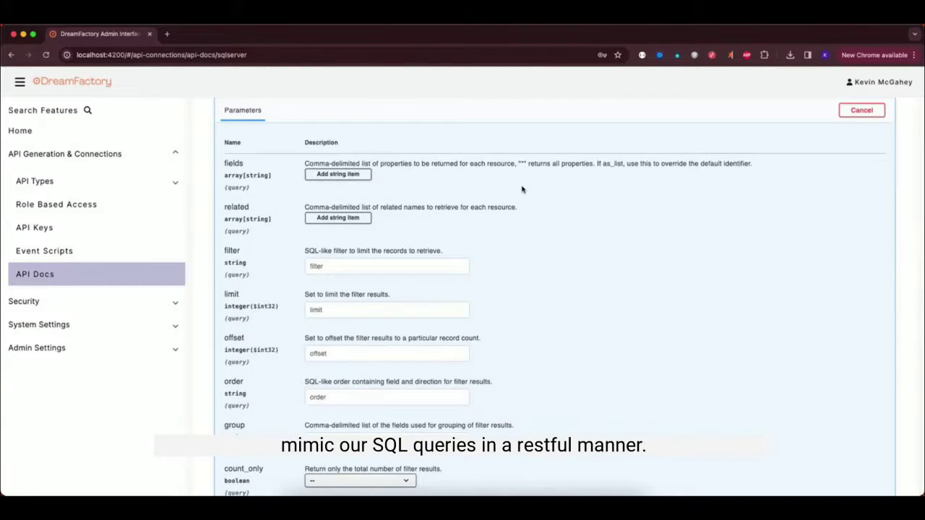
{"action": "scroll", "coordinate": [517, 224], "scroll_direction": "down", "scroll_amount": 10}
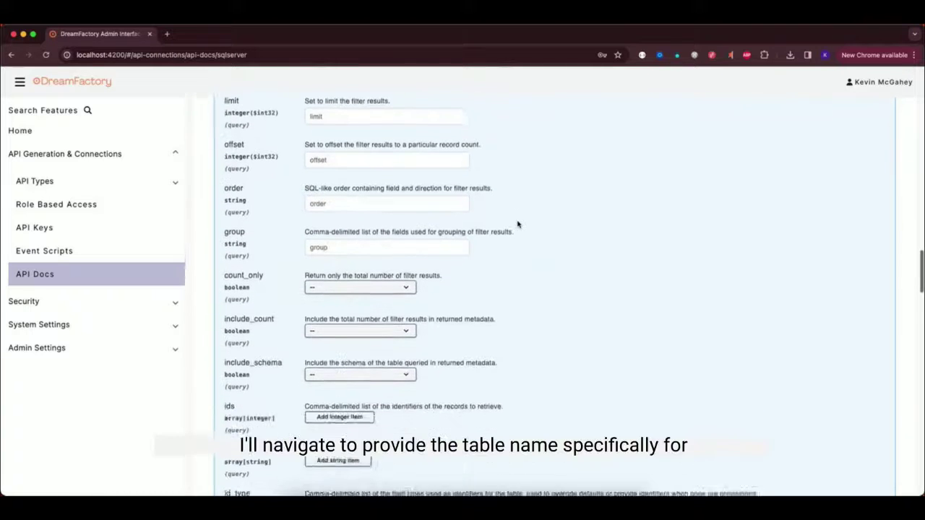
{"action": "scroll", "coordinate": [517, 224], "scroll_direction": "down", "scroll_amount": 4}
{"action": "left_click", "coordinate": [349, 316]}
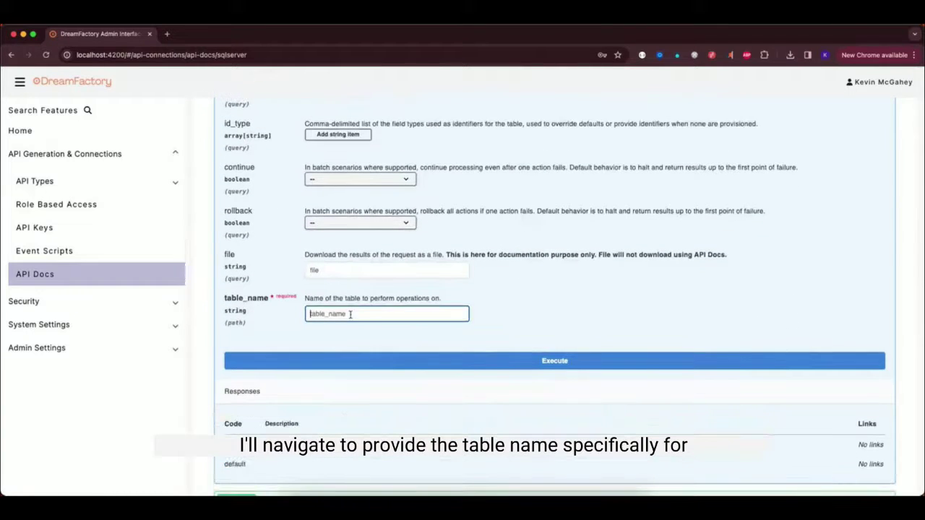
{"action": "type", "text": "MEDEVACRequests"}
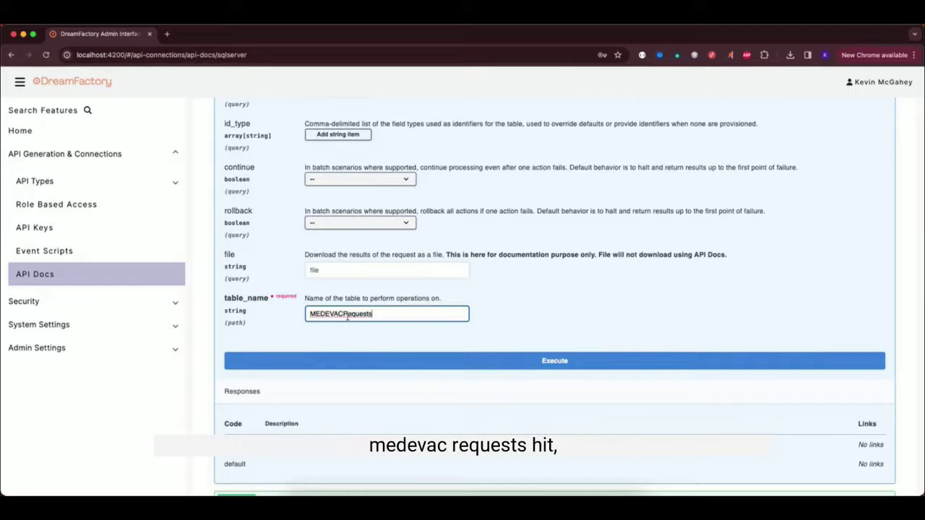
{"action": "left_click", "coordinate": [562, 362]}
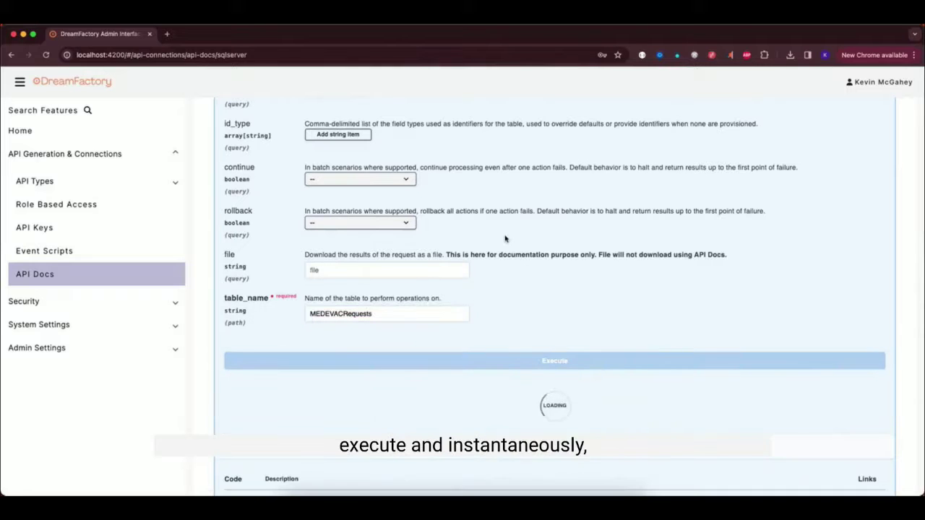
- Examine the request URL and the records in the response body of the MEDEVACRequests call
{"action": "scroll", "coordinate": [516, 256], "scroll_direction": "down", "scroll_amount": 5}
{"action": "scroll", "coordinate": [505, 238], "scroll_direction": "down", "scroll_amount": 1}
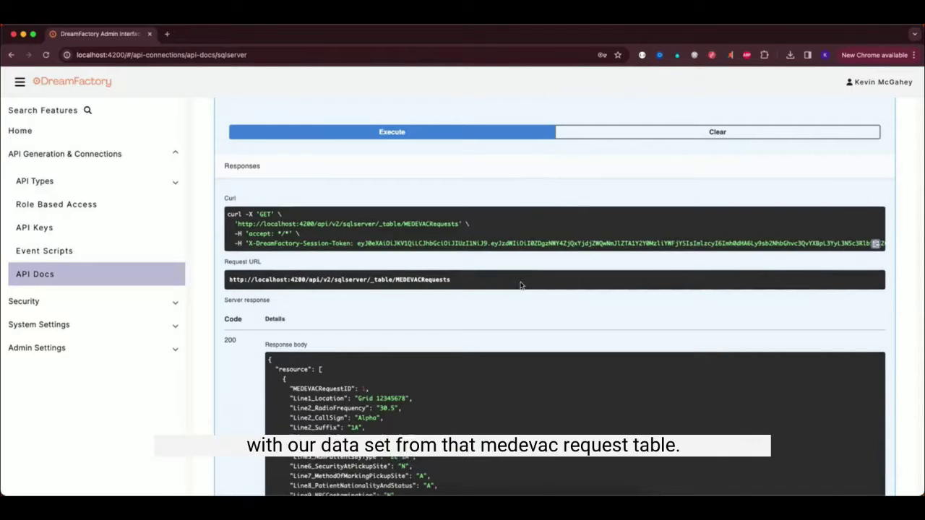
{"action": "scroll", "coordinate": [522, 287], "scroll_direction": "down", "scroll_amount": 2}
{"action": "scroll", "coordinate": [521, 286], "scroll_direction": "down", "scroll_amount": 1}
{"action": "scroll", "coordinate": [441, 321], "scroll_direction": "down", "scroll_amount": 2}
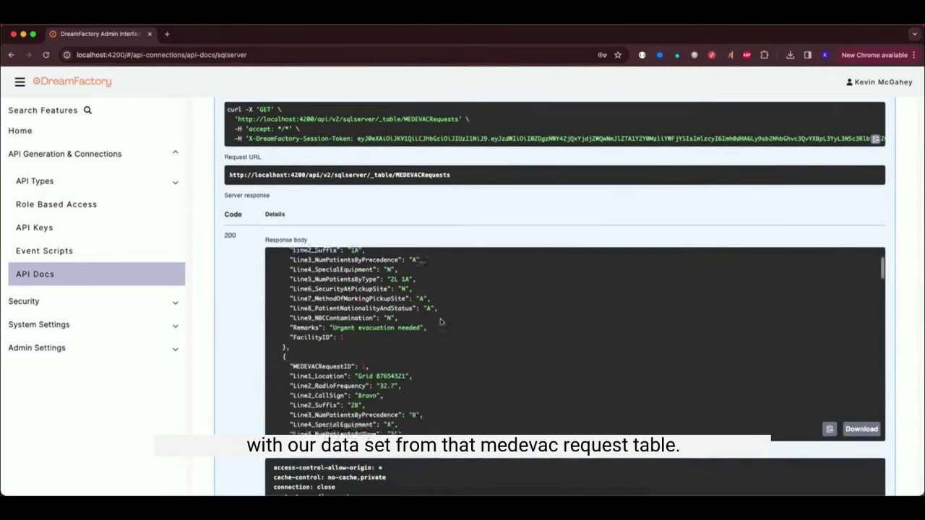
{"action": "scroll", "coordinate": [442, 322], "scroll_direction": "up", "scroll_amount": 2}
{"action": "scroll", "coordinate": [481, 276], "scroll_direction": "up", "scroll_amount": 2}
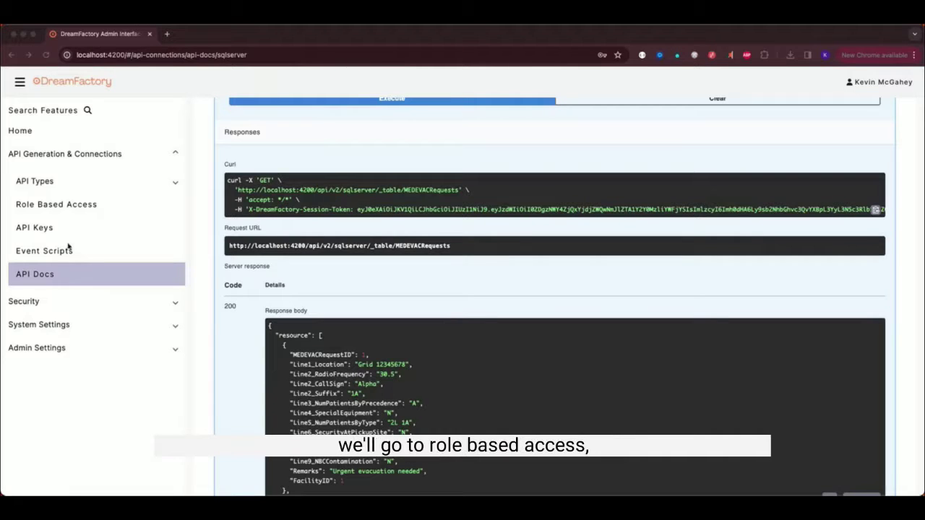
- Create an active role "read-only", described as "read only sql server", with GET access to sqlserver's _table/MEDEVACRequests/* for API requesters
{"action": "left_click", "coordinate": [73, 207]}
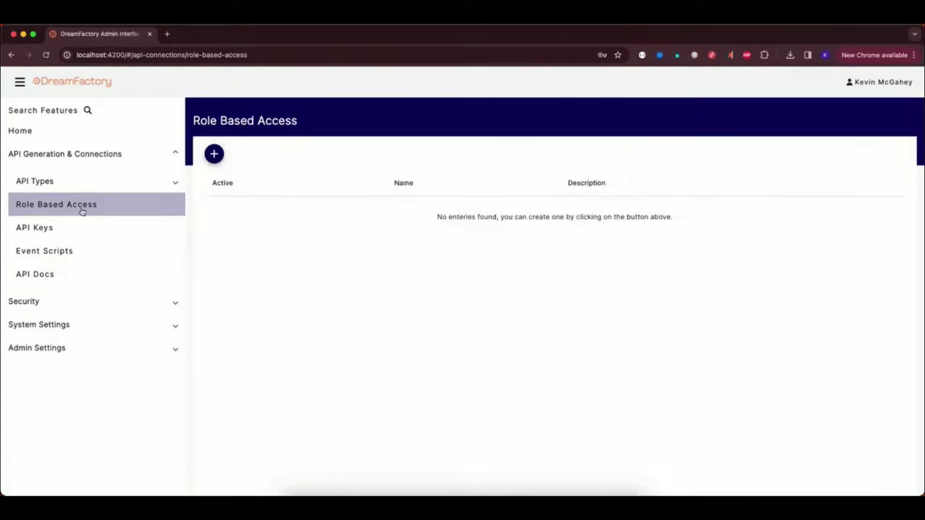
{"action": "left_click", "coordinate": [214, 153]}
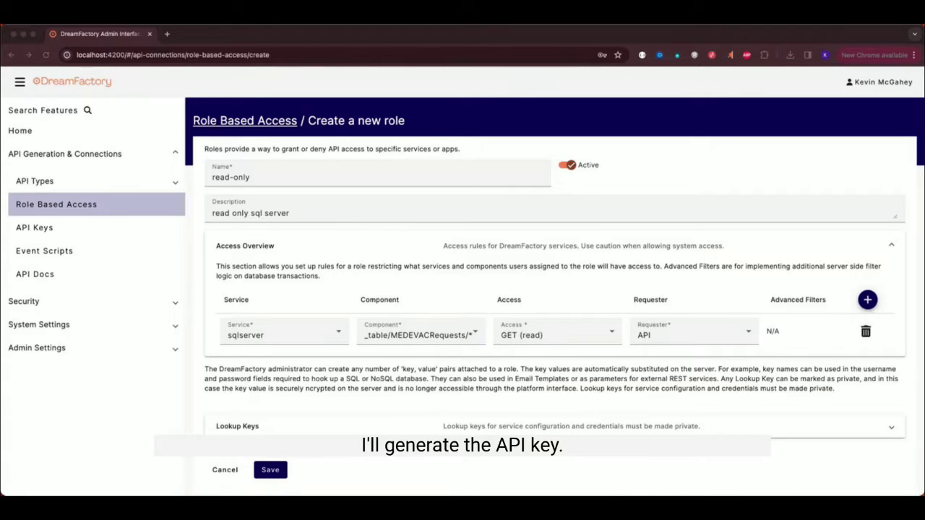
- Create and save an active API key named Read Only Key with default role read-only and no storage required
{"action": "left_click", "coordinate": [34, 229]}
{"action": "left_click", "coordinate": [34, 229]}
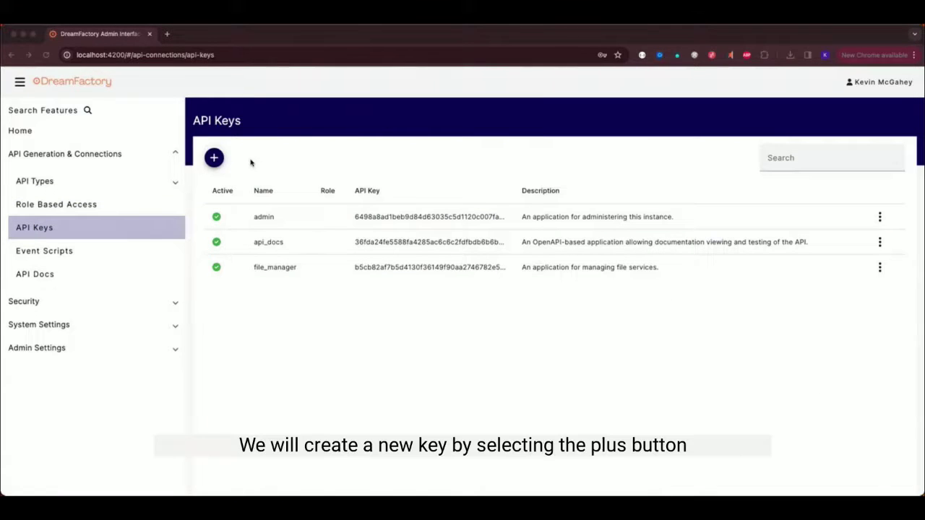
{"action": "left_click", "coordinate": [214, 157]}
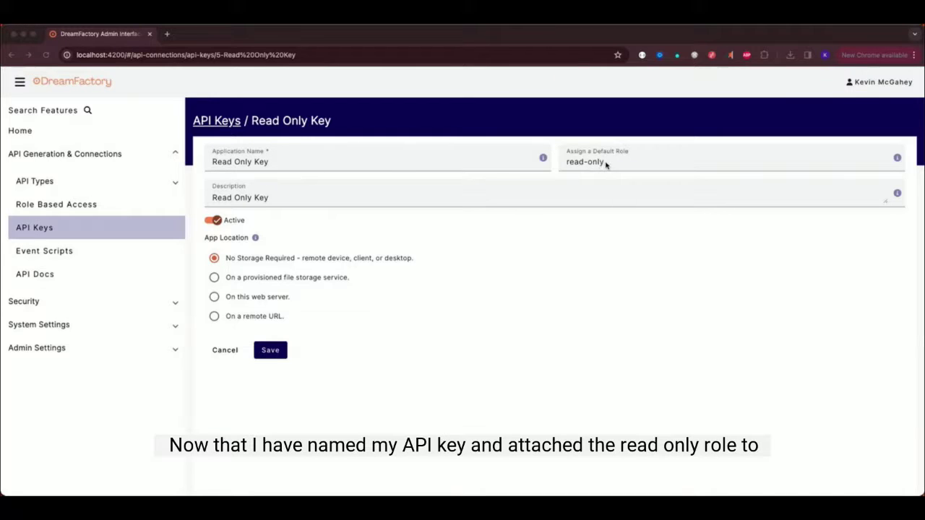
{"action": "left_click", "coordinate": [267, 352]}
{"action": "left_click", "coordinate": [613, 78]}
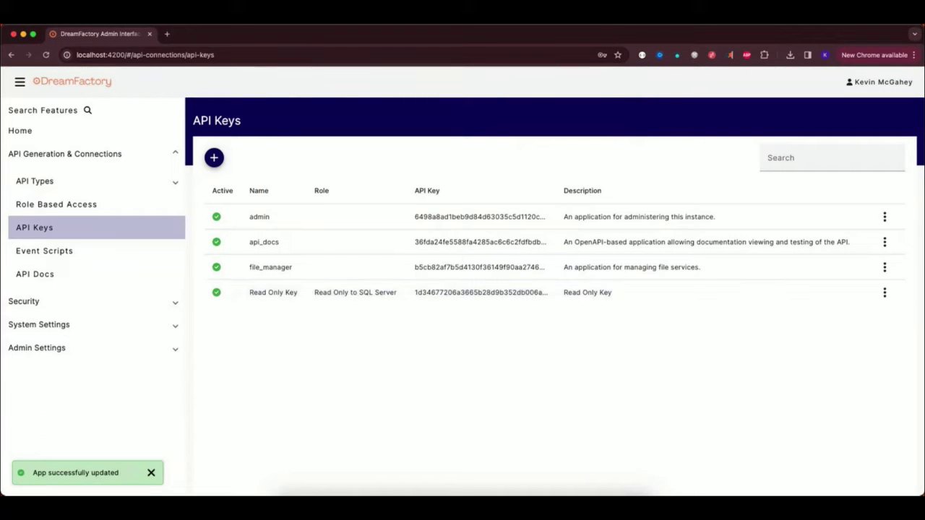
- Open the available actions for the Read Only Key entry
{"action": "left_click", "coordinate": [884, 292]}
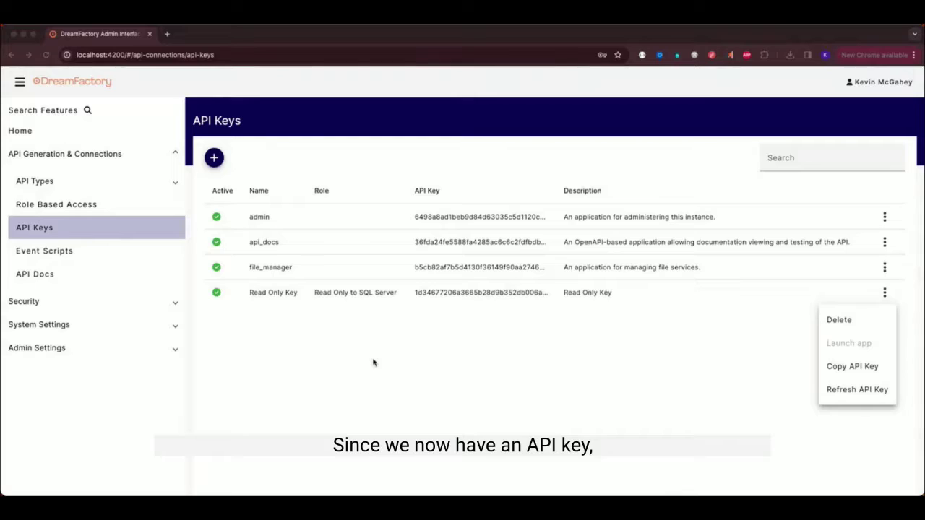